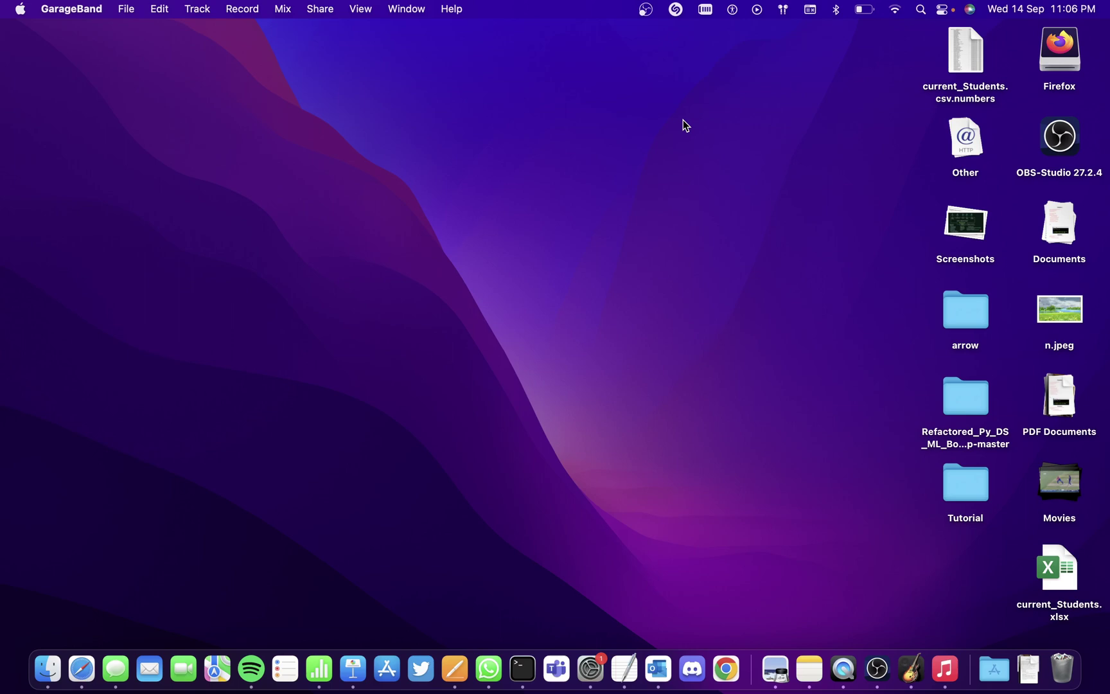
Step: Launch GarageBand, start an Empty Project and pick Drummer as the track type
click(912, 668)
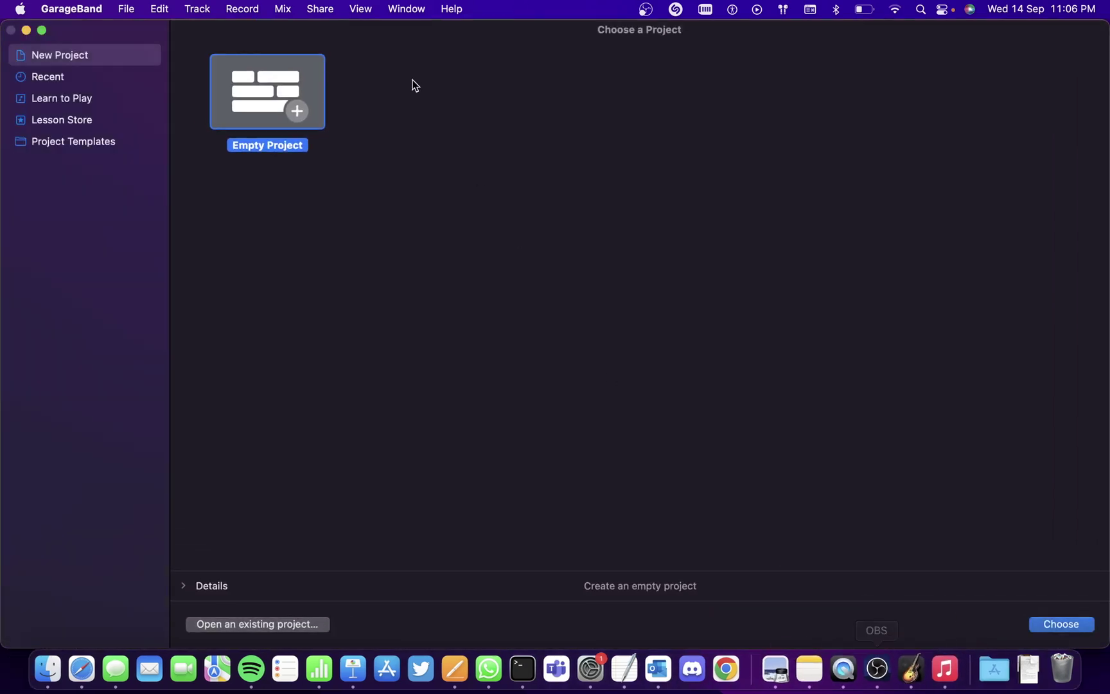
double_click(231, 98)
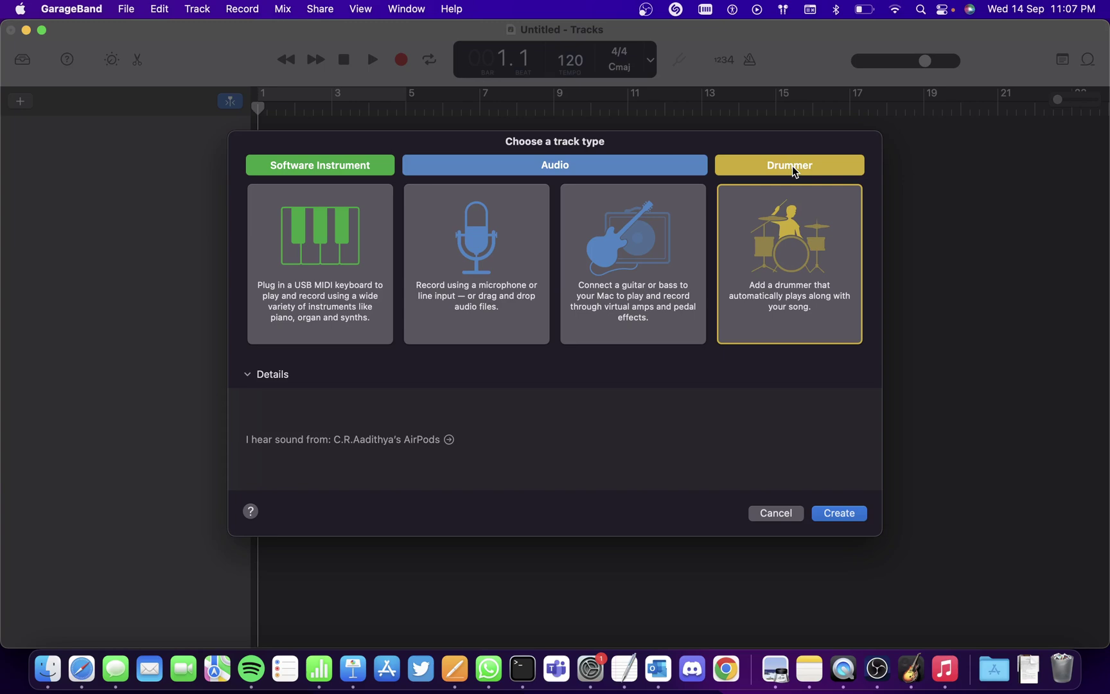
Step: Create the SoCal drummer track, delete its auto-generated drum region, and resize the project window
click(835, 514)
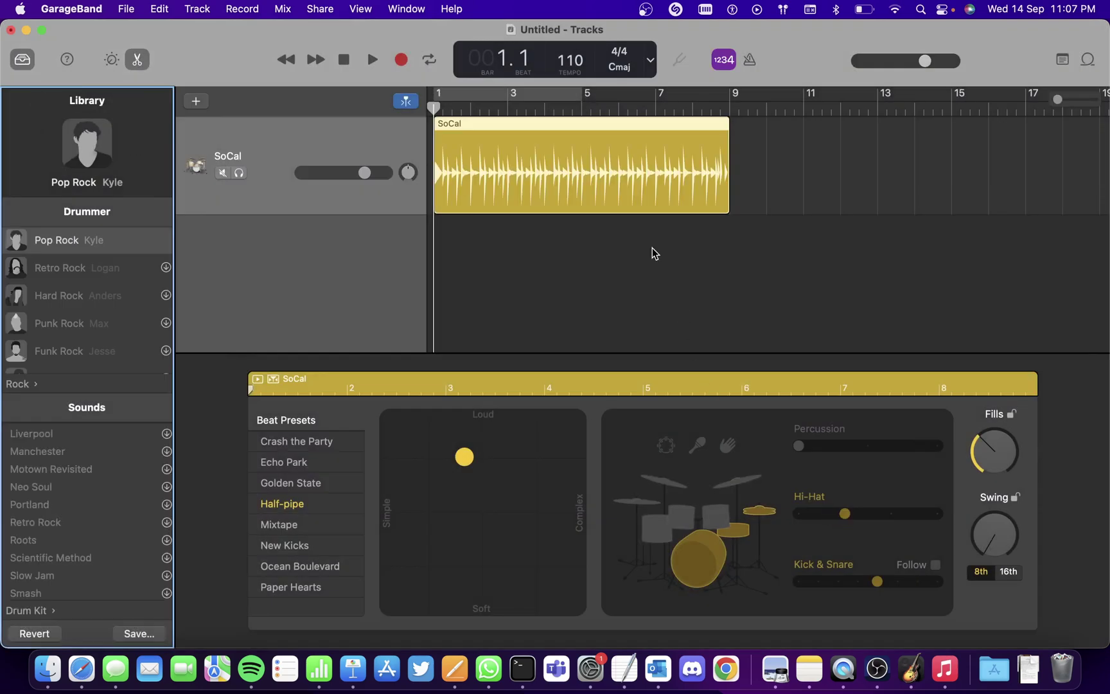
click(591, 206)
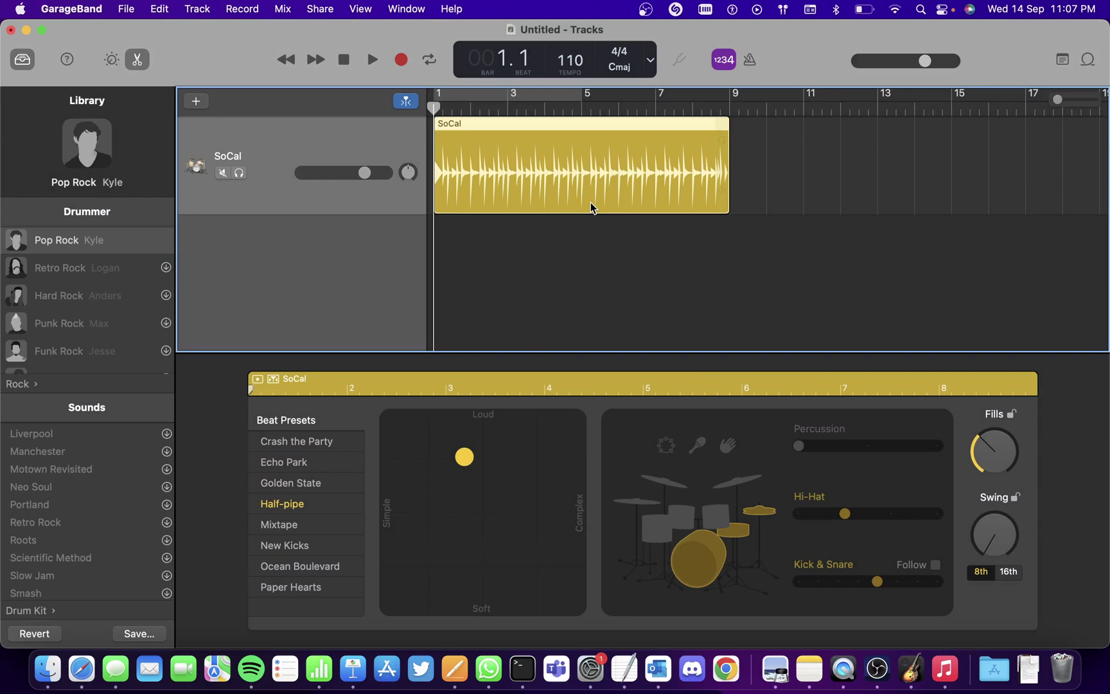
key(Delete)
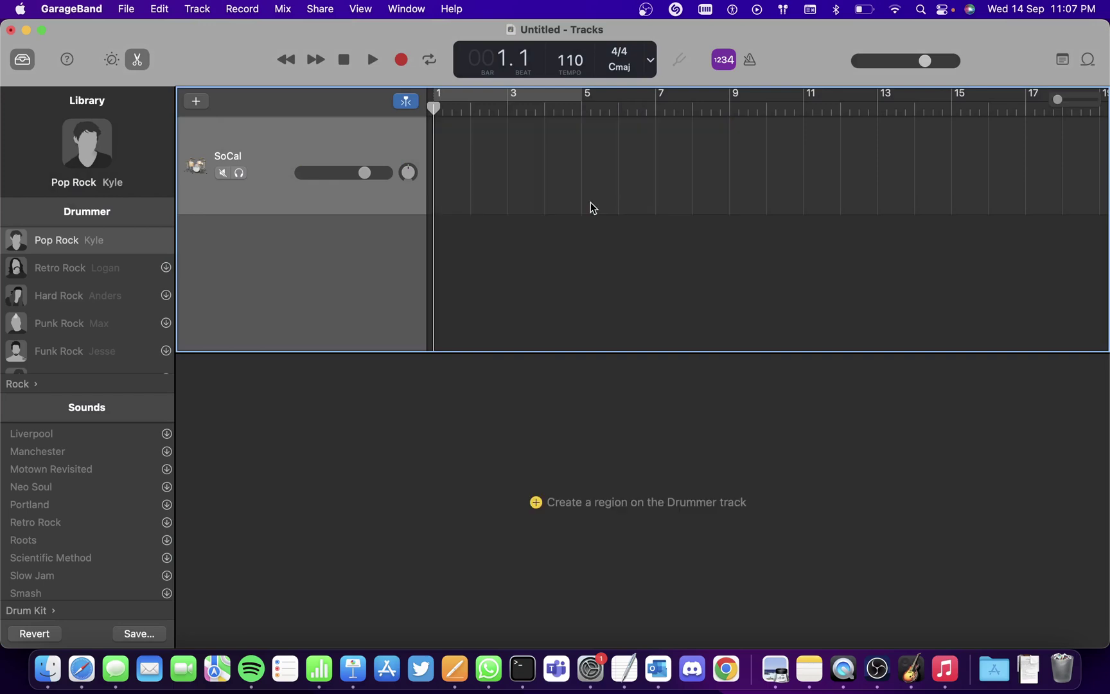
double_click(258, 30)
double_click(540, 112)
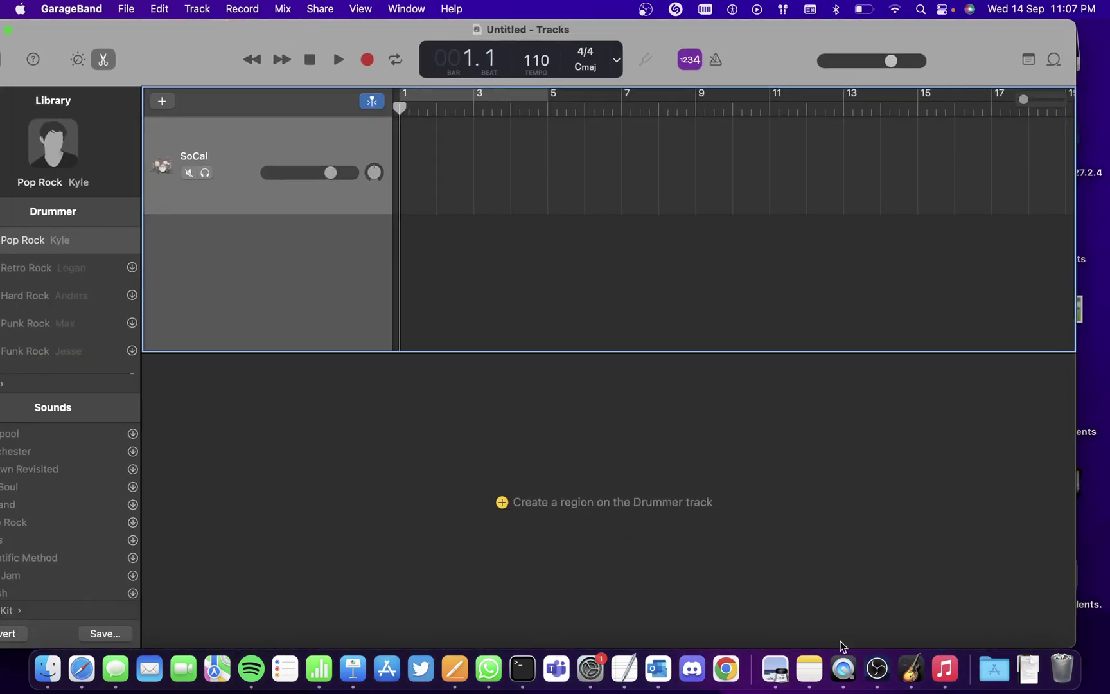
Step: Drag the 'Kgf - Climax - Bgm' song from Music into the project as a new audio track
click(945, 669)
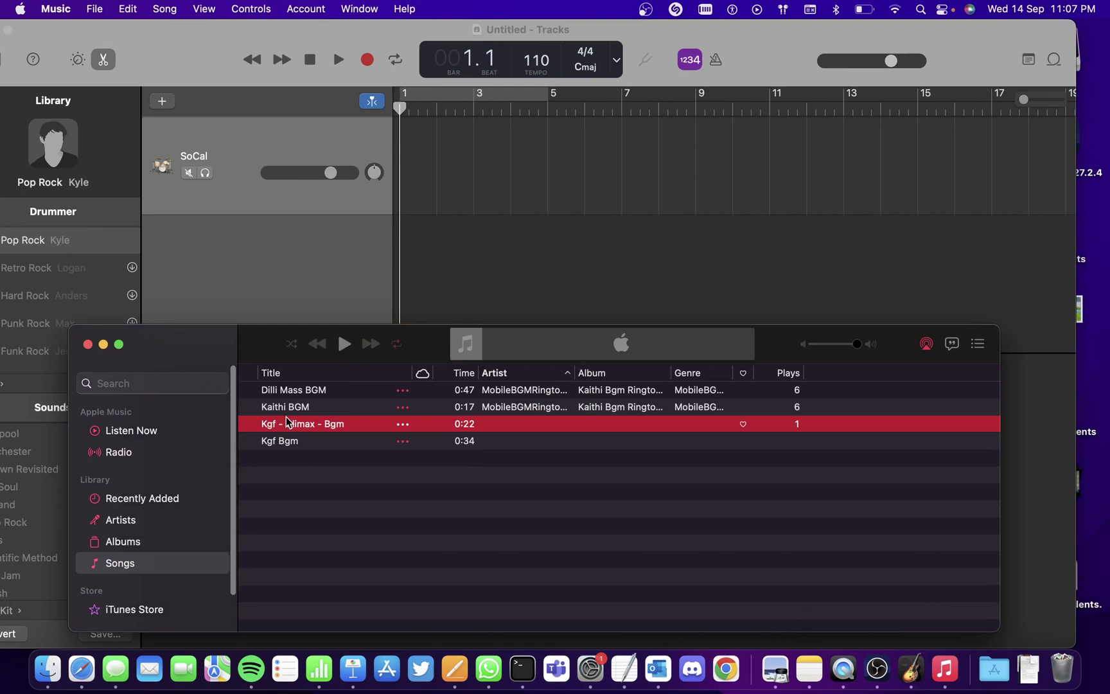
drag(287, 426, 402, 262)
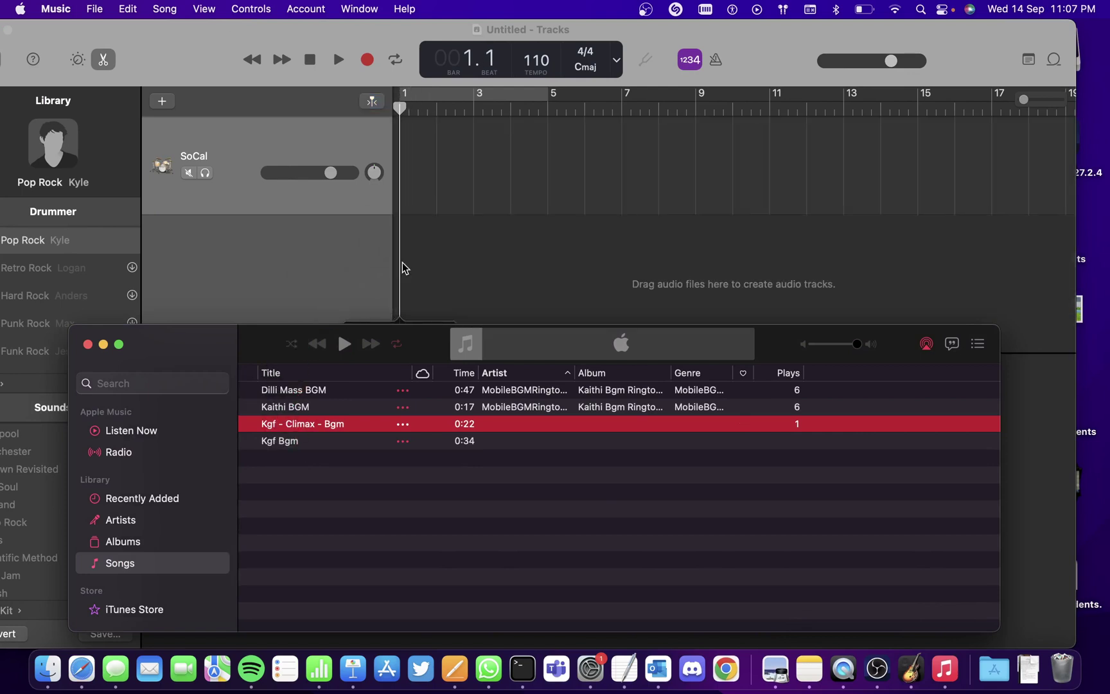
click(103, 344)
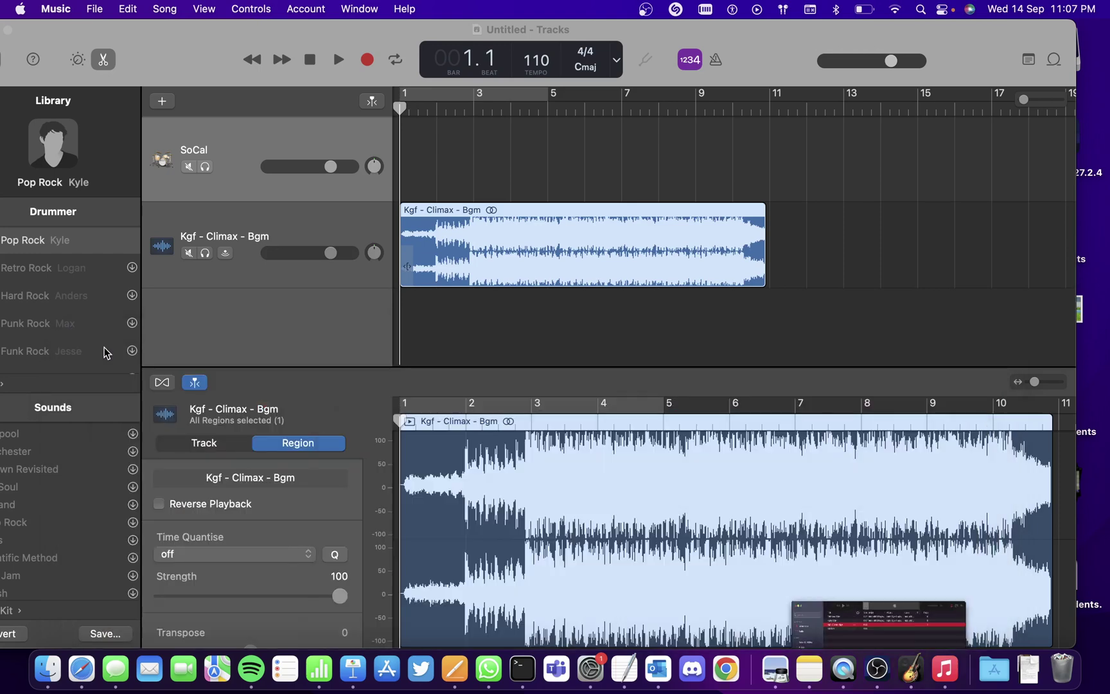
click(765, 36)
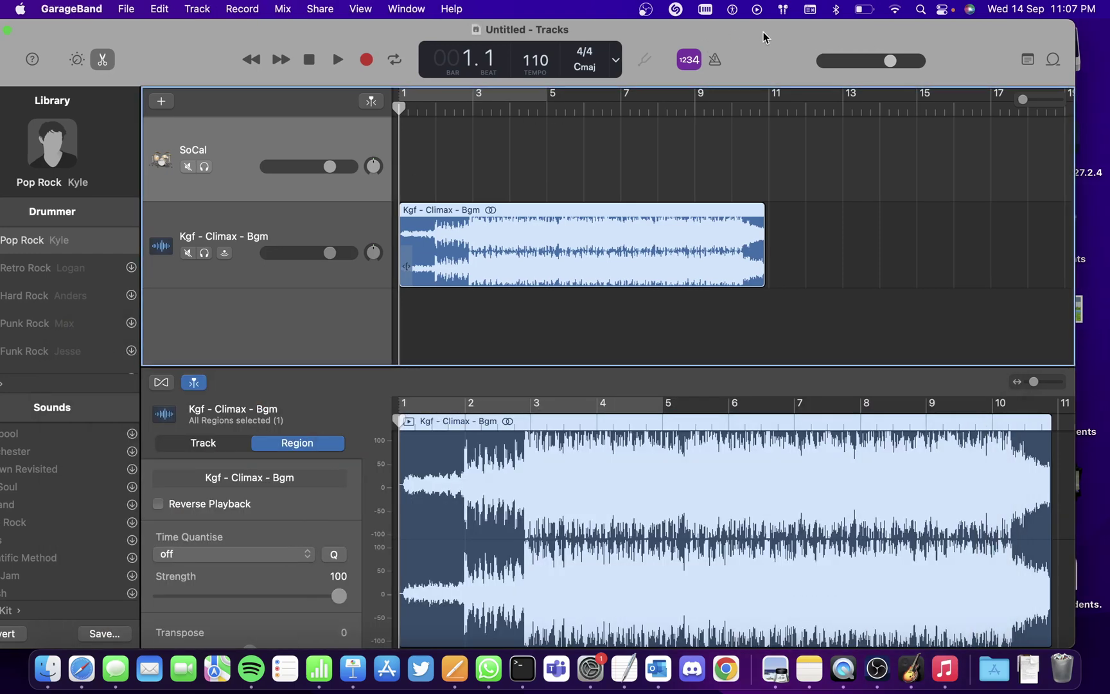
Step: Make the project full screen and trim the Kgf - Climax - Bgm region to end at bar 11
double_click(127, 37)
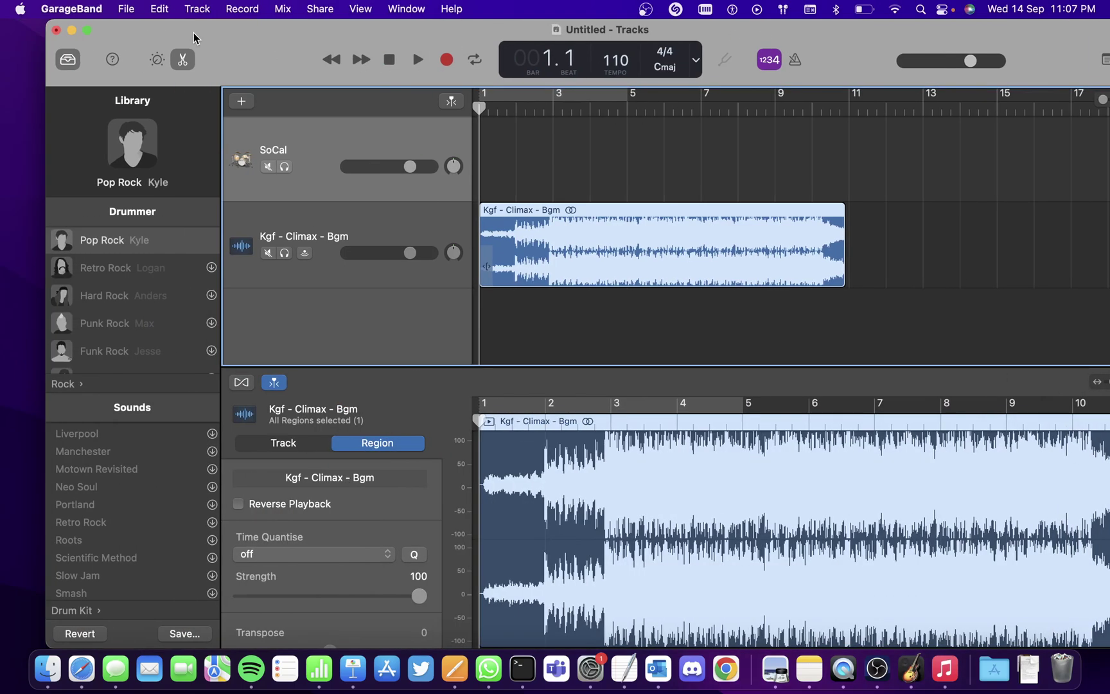
click(86, 30)
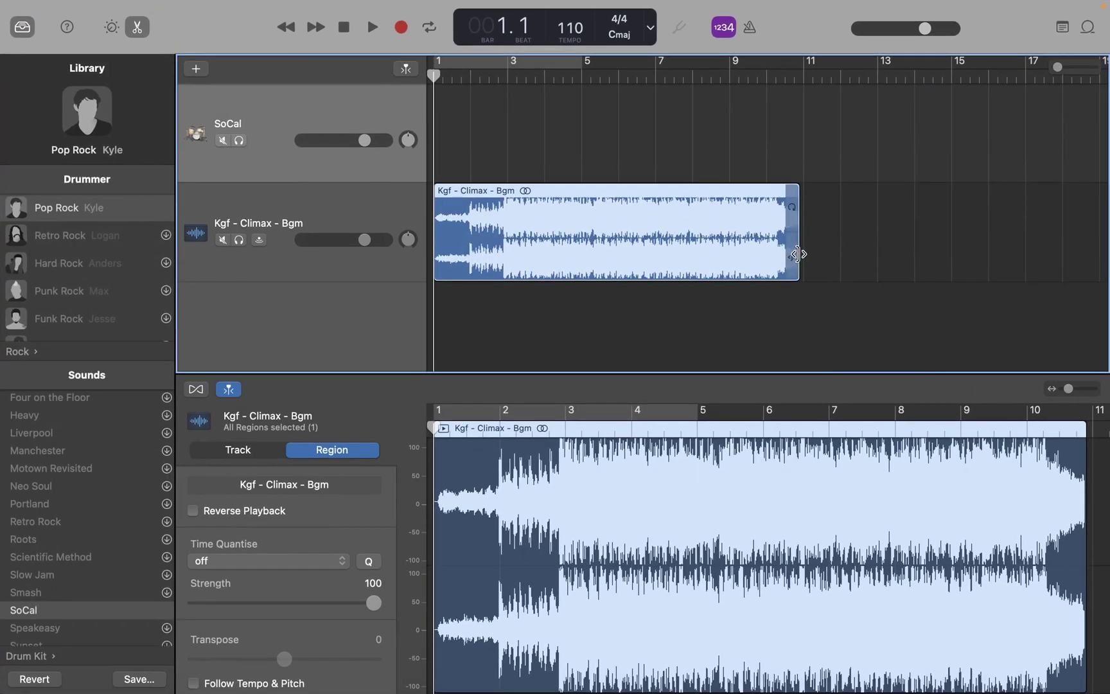
mouse_move(797, 256)
mouse_down()
mouse_move(734, 261)
mouse_move(800, 262)
mouse_up()
mouse_move(794, 218)
mouse_down()
mouse_move(967, 198)
mouse_move(791, 208)
mouse_up()
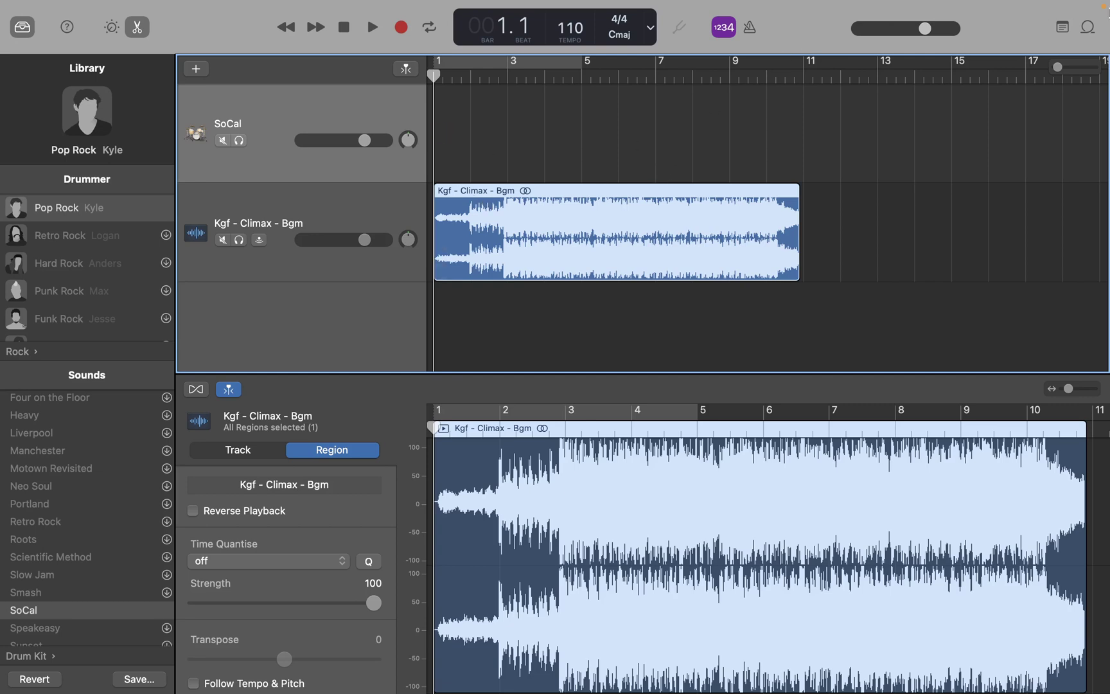
Step: Open the Apple Loops browser and look through its Instrument, Genre and Descriptor category views
click(1089, 28)
scroll(856, 340, down, 15)
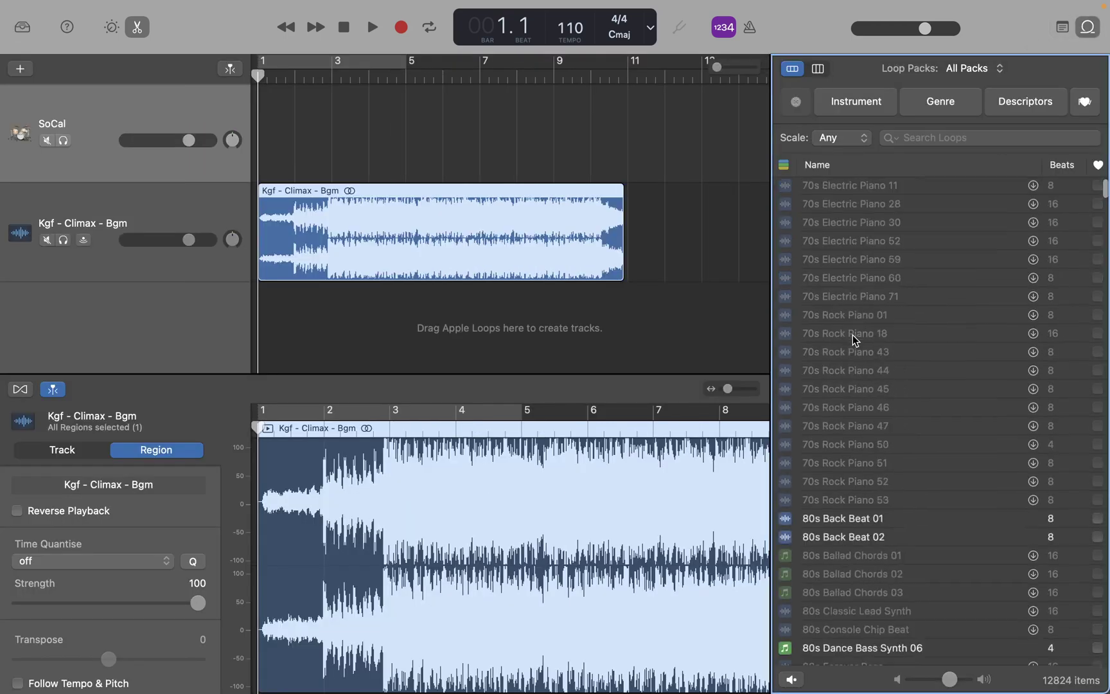
scroll(856, 293, up, 15)
scroll(856, 291, up, 3)
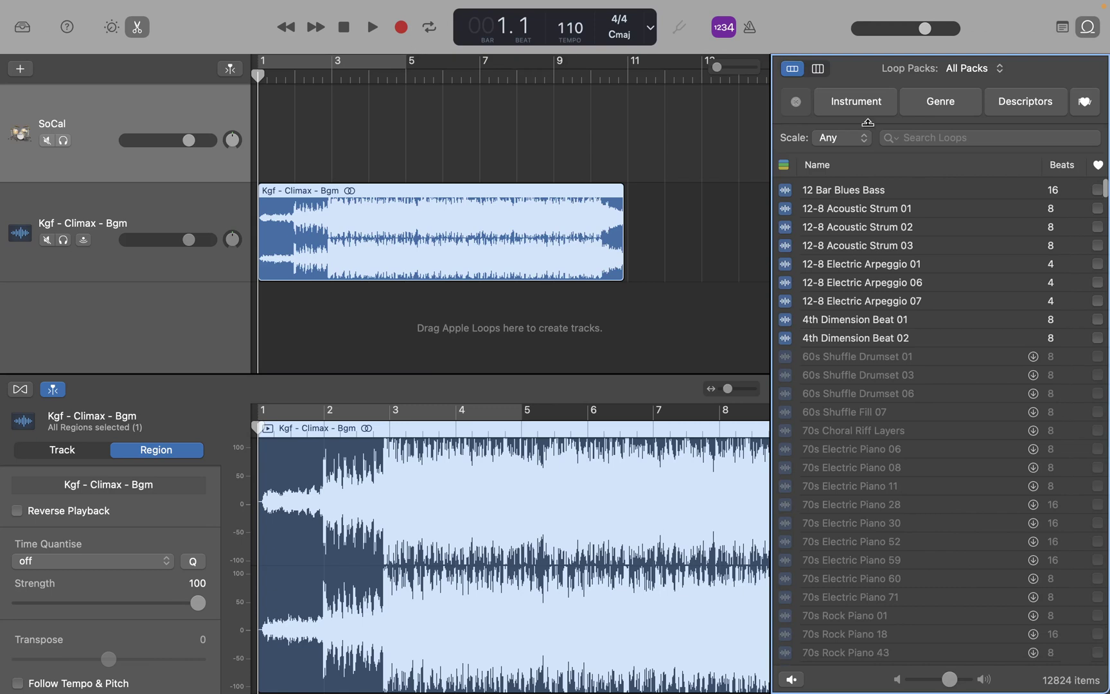
click(869, 113)
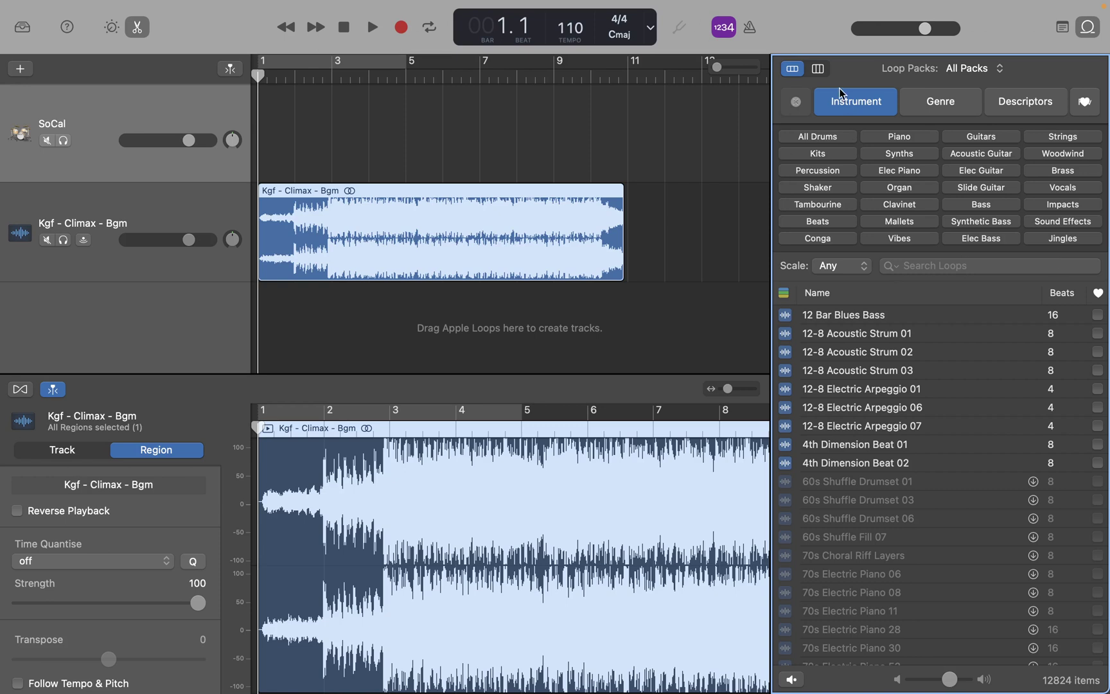
click(938, 113)
click(1036, 114)
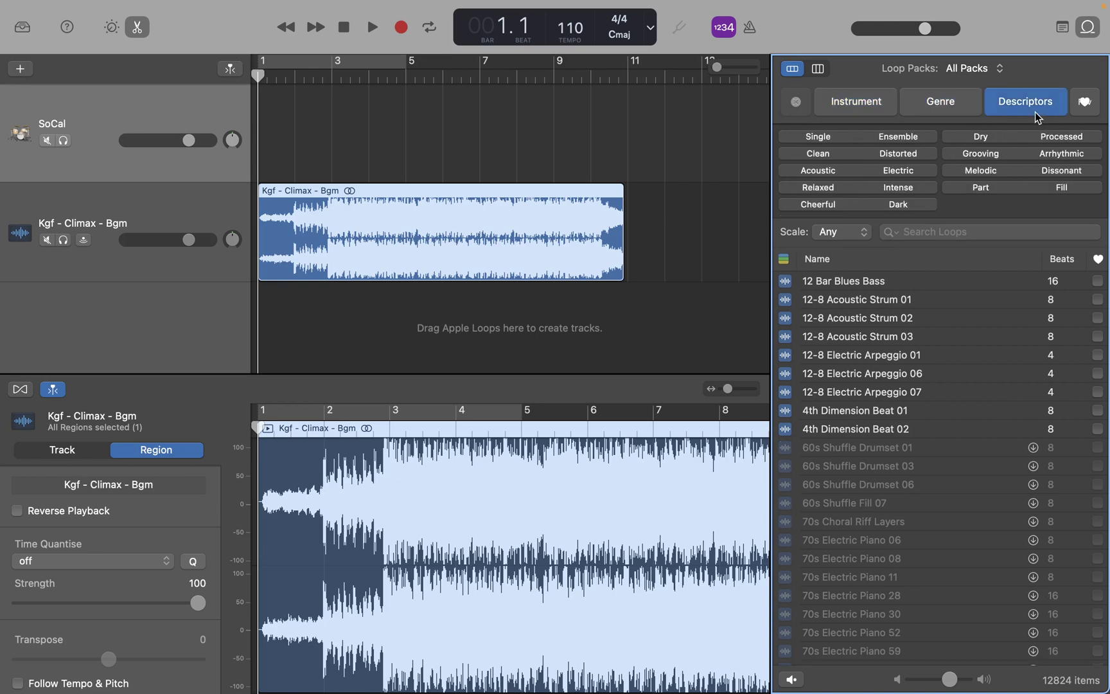
Step: Filter the loops by instrument to Piano, after trying and clearing Organ
click(837, 98)
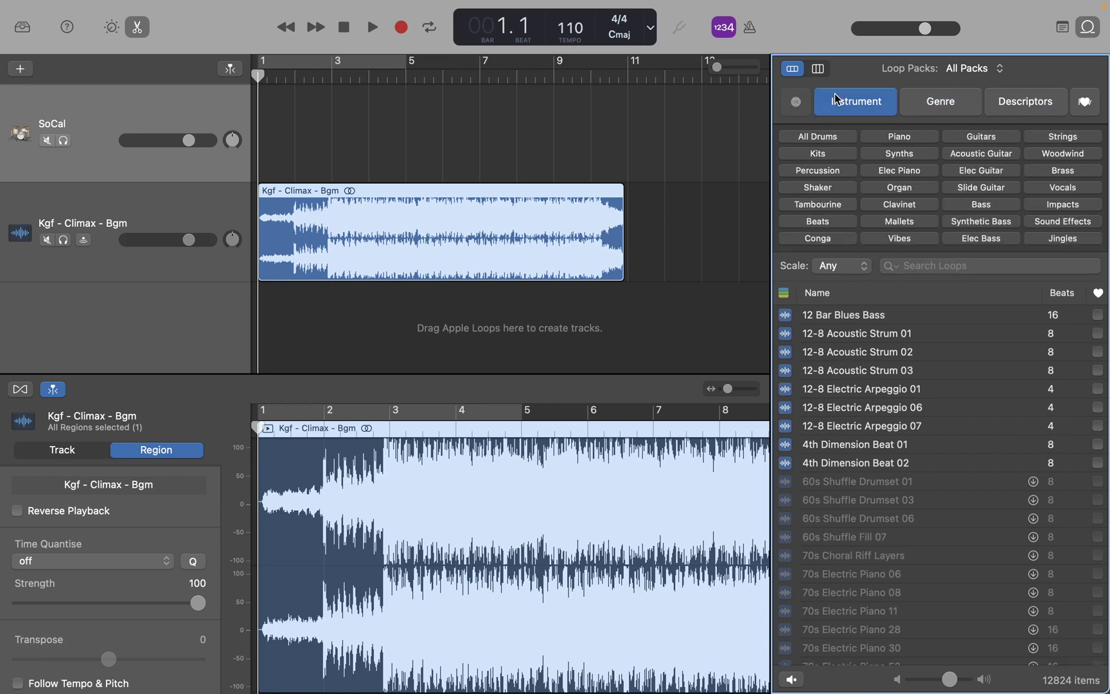
click(900, 193)
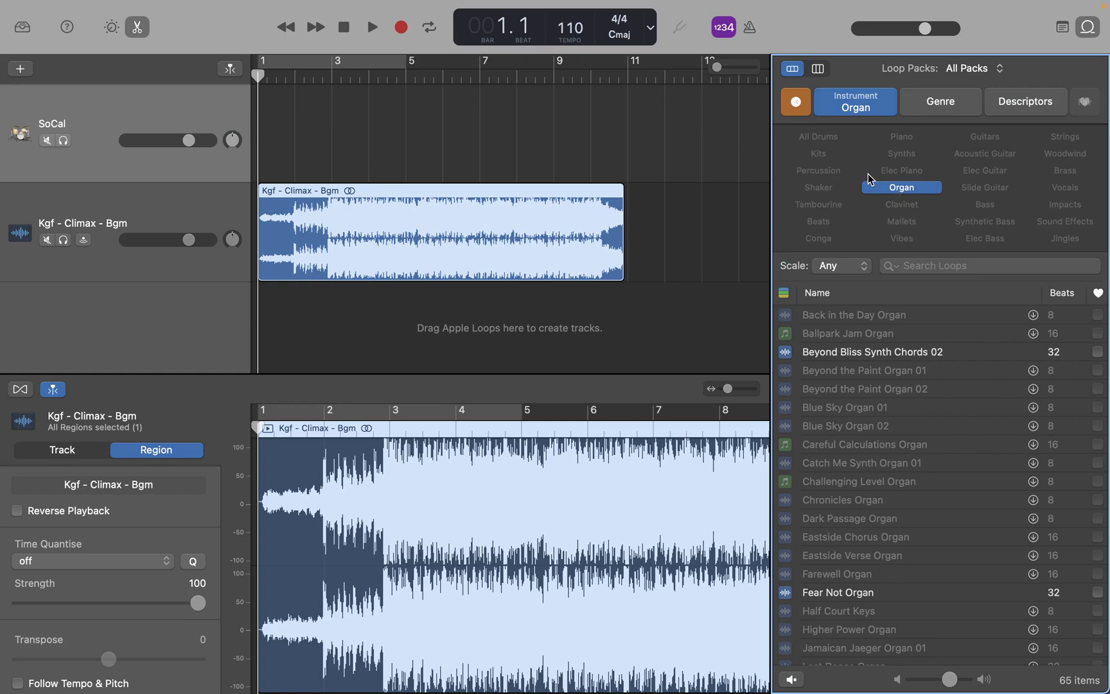
click(800, 105)
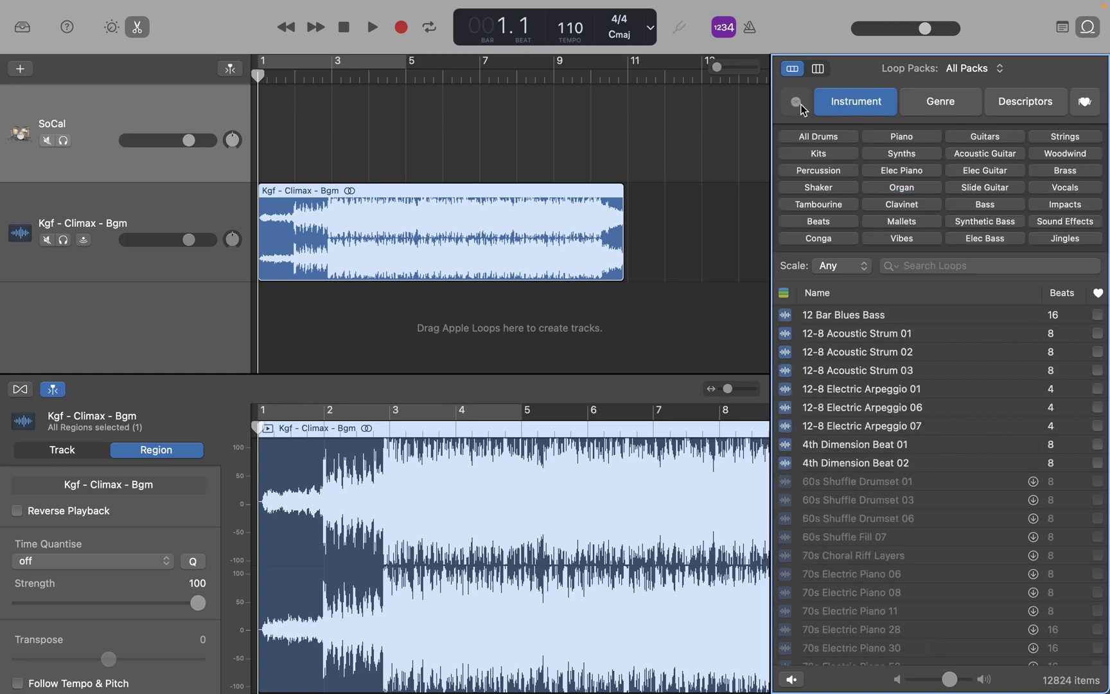
click(909, 138)
scroll(879, 385, down, 3)
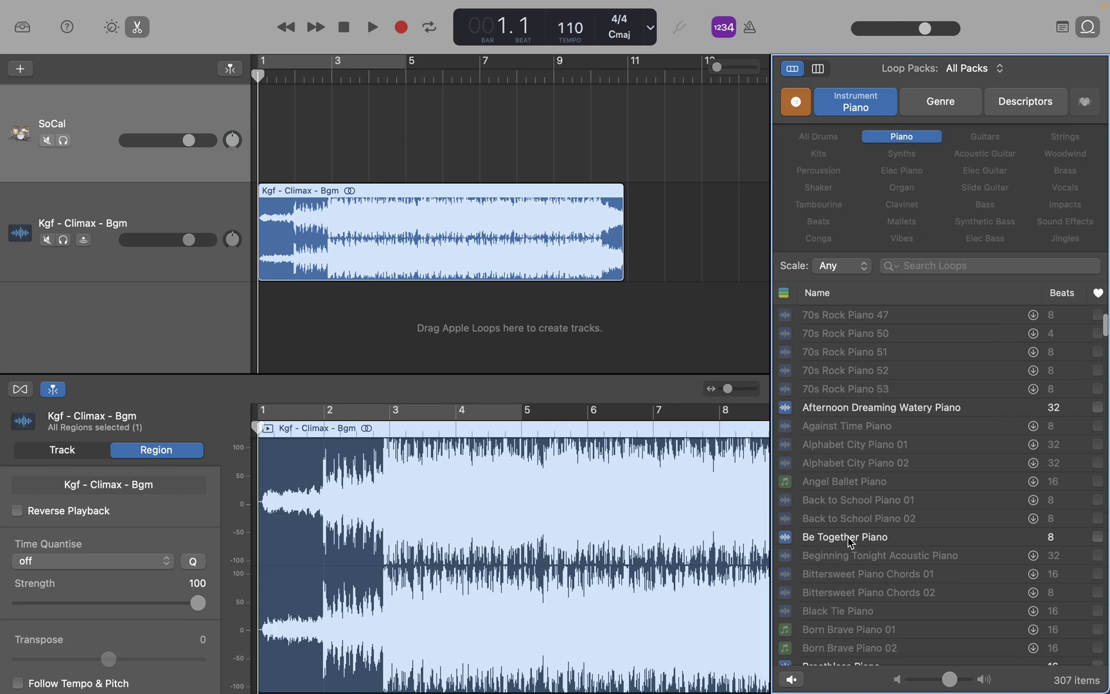
Step: Add the Be Together Piano loop as a new track with its region starting at bar 1
drag(842, 539, 268, 321)
drag(274, 239, 267, 235)
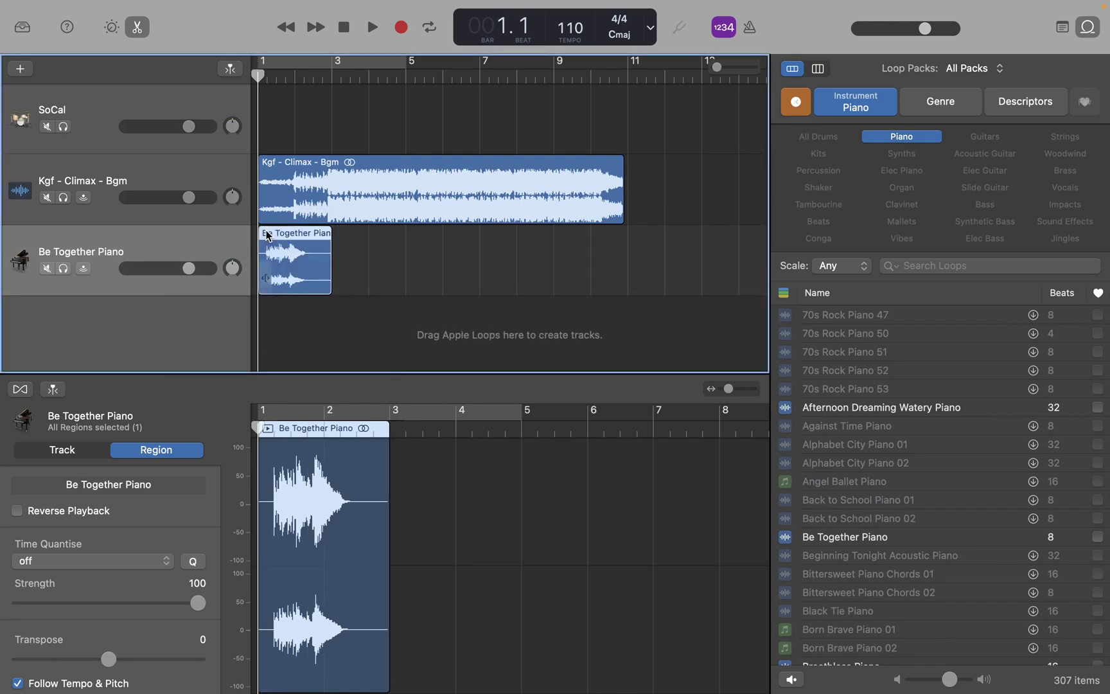
click(47, 270)
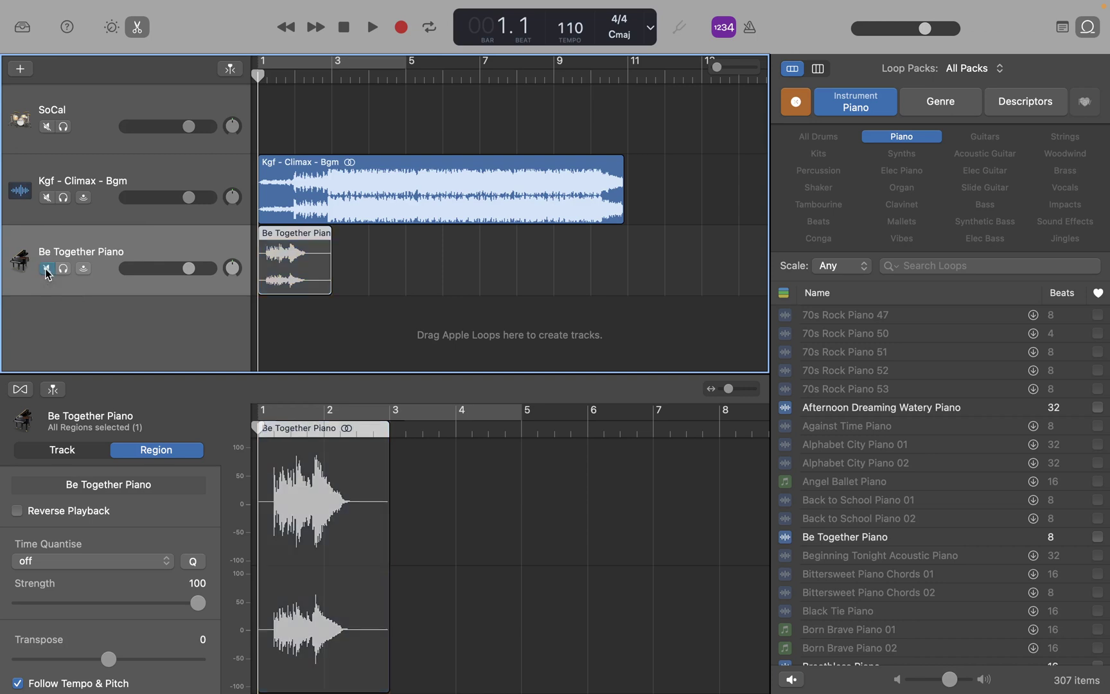
click(46, 270)
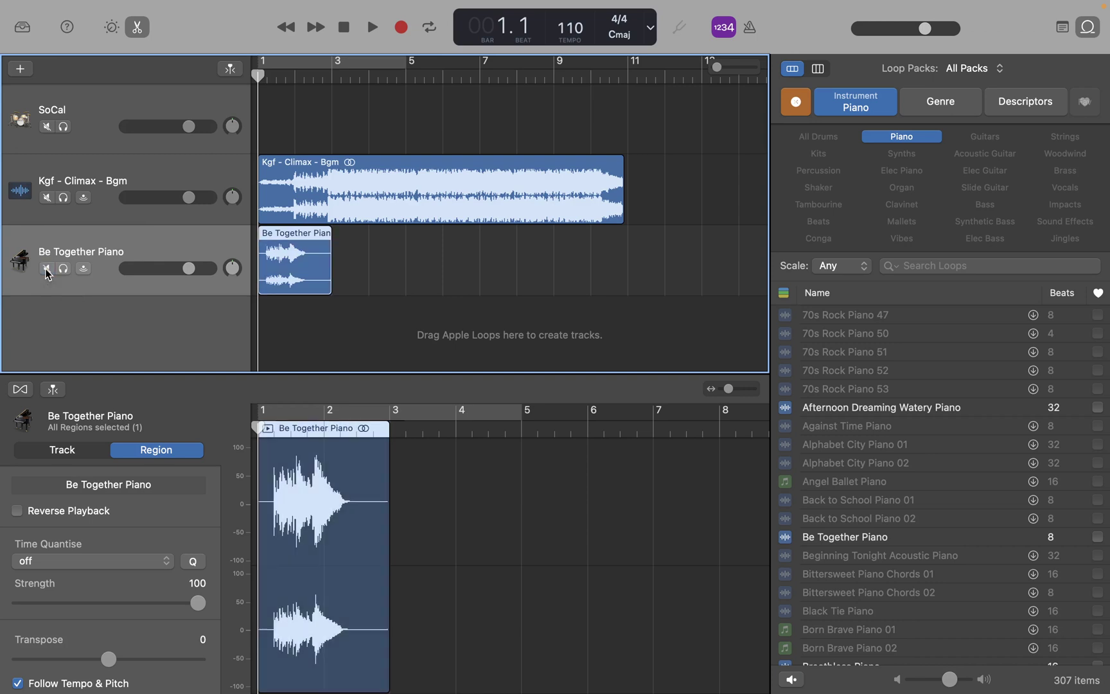
click(51, 199)
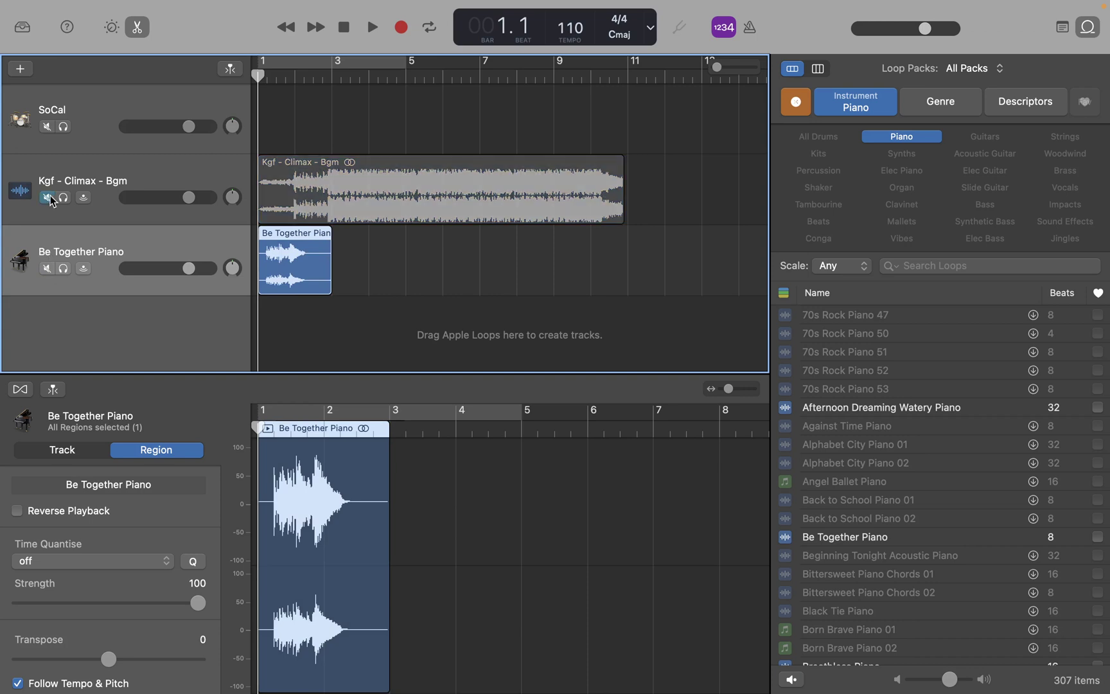
click(50, 199)
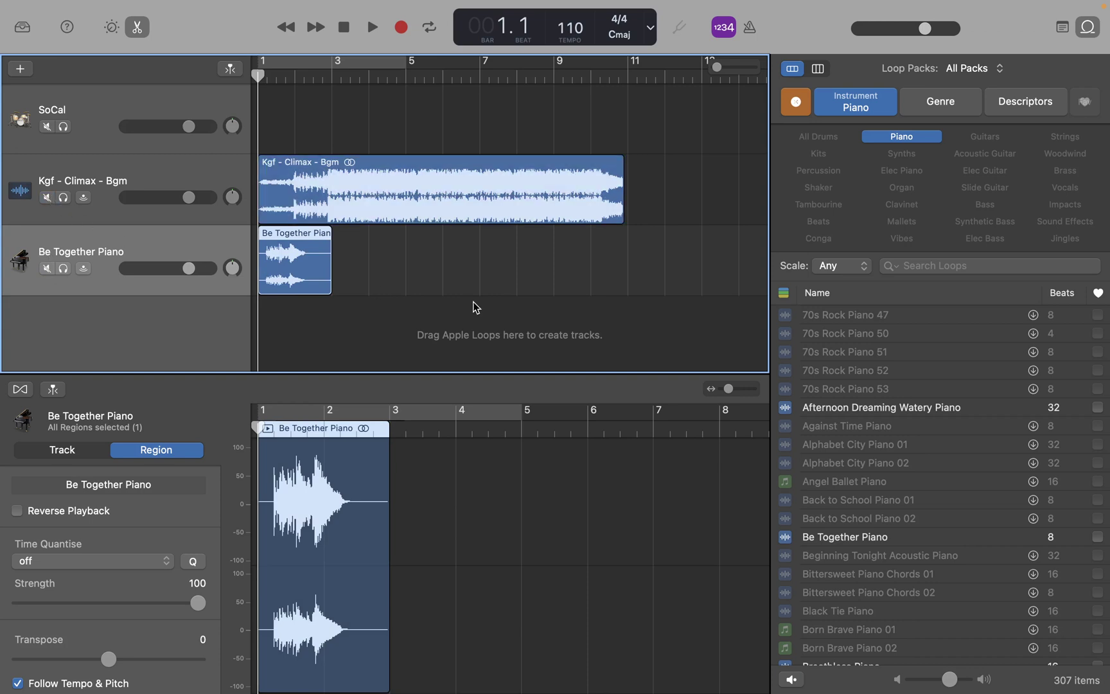